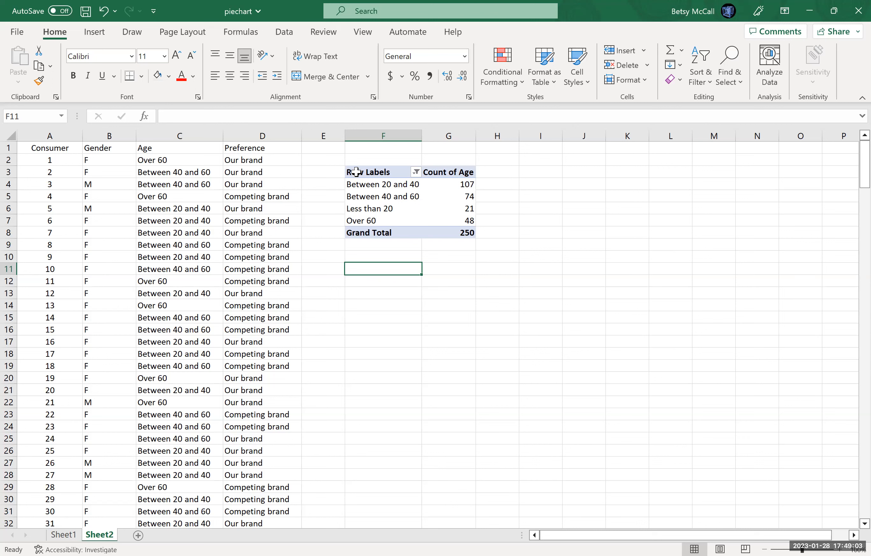
Copy the pivot table and paste it as plain values starting at cell F11.
left_click_drag(356, 171, 444, 229)
key("ctrl+c")
left_click(372, 267)
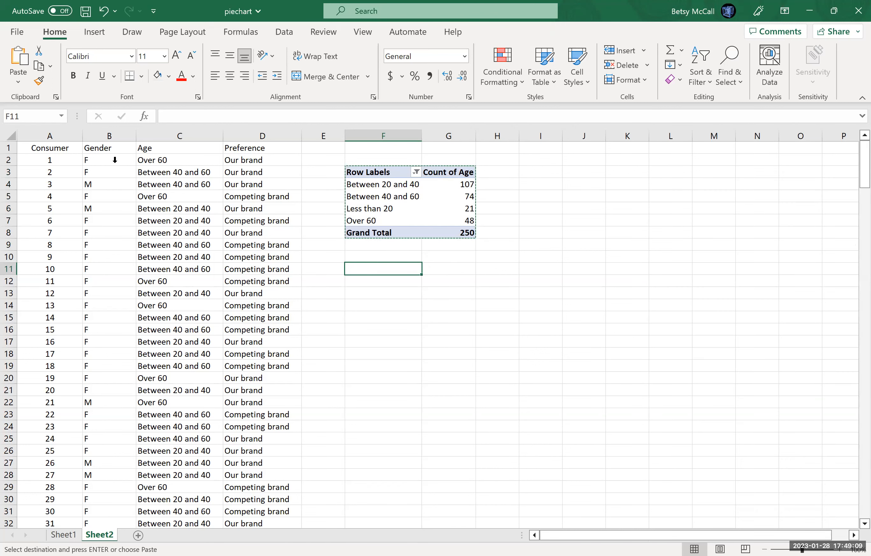
left_click(21, 86)
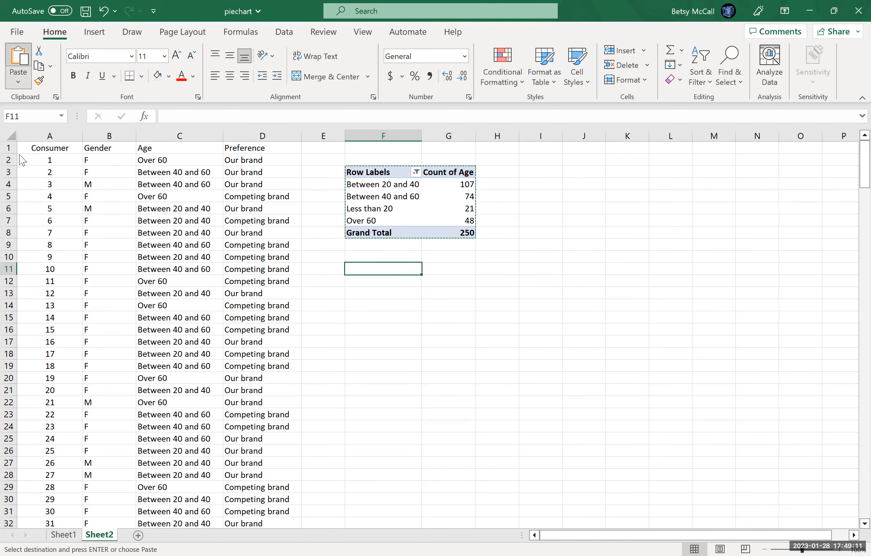
left_click(15, 180)
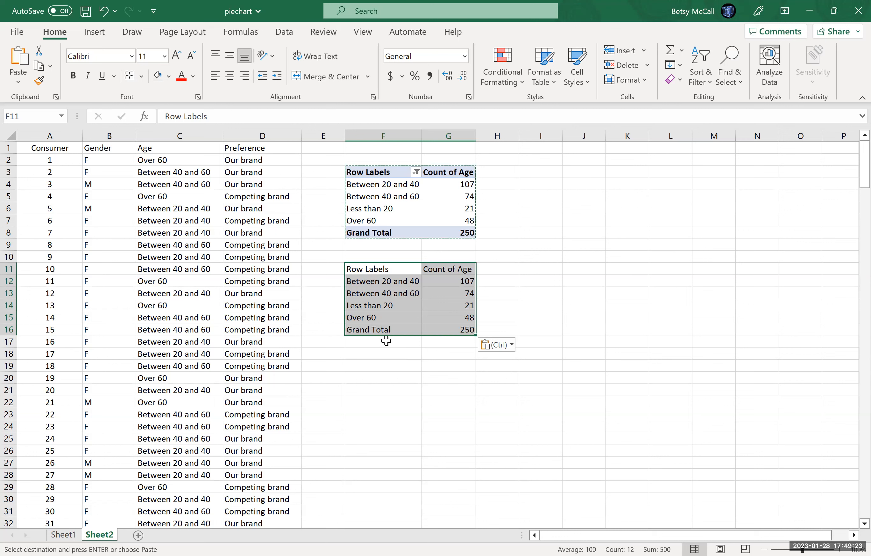
Rename the pasted table's first header from Row Labels to Age.
left_click(392, 269)
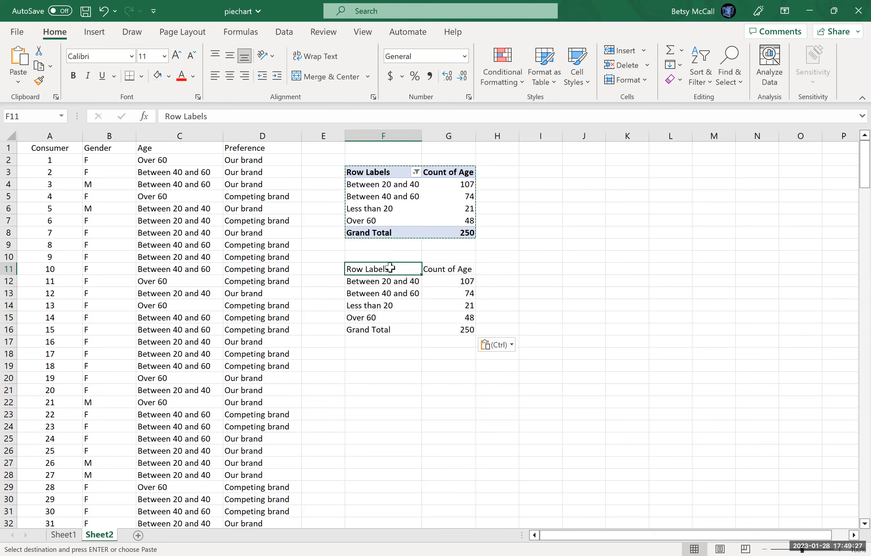
double_click(392, 269)
key("BackSpace")
key("BackSpace")
key("BackSpace")
key("BackSpace")
key("BackSpace")
key("BackSpace")
key("BackSpace")
key("BackSpace")
key("BackSpace")
key("BackSpace")
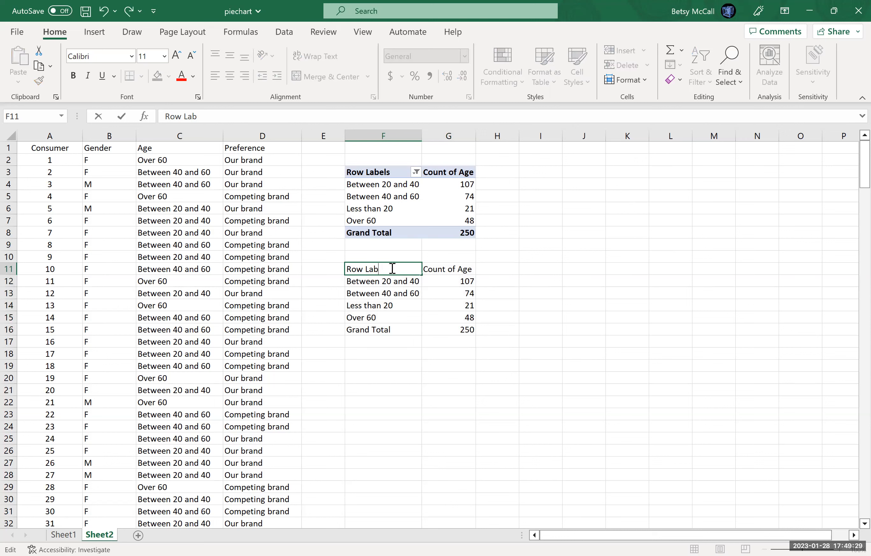
type("Age")
Shorten the second header of the pasted table to Count.
double_click(452, 269)
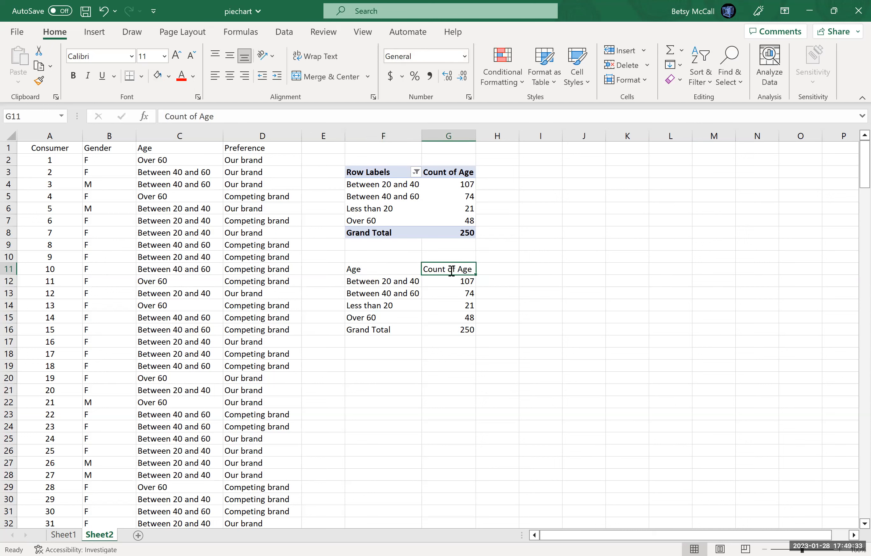
key("BackSpace")
key("BackSpace")
key("BackSpace")
key("BackSpace")
key("BackSpace")
key("BackSpace")
key("BackSpace")
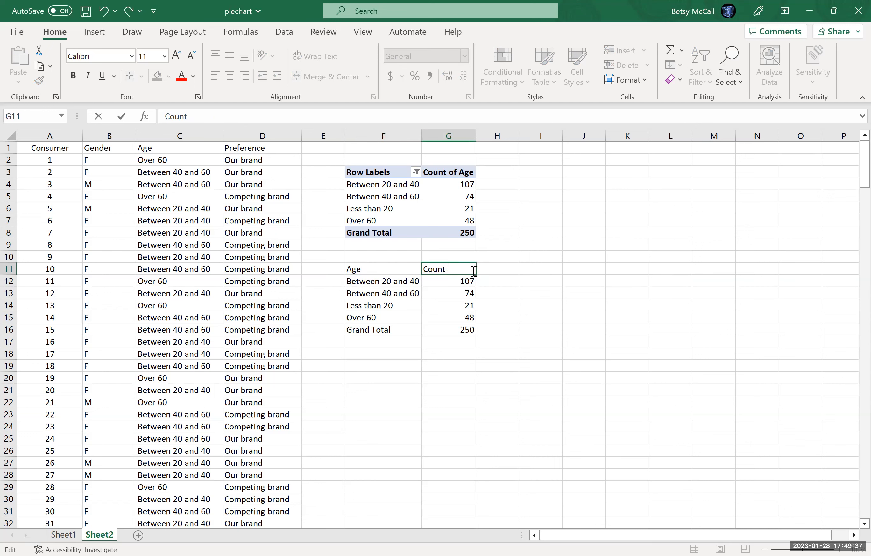
key("Return")
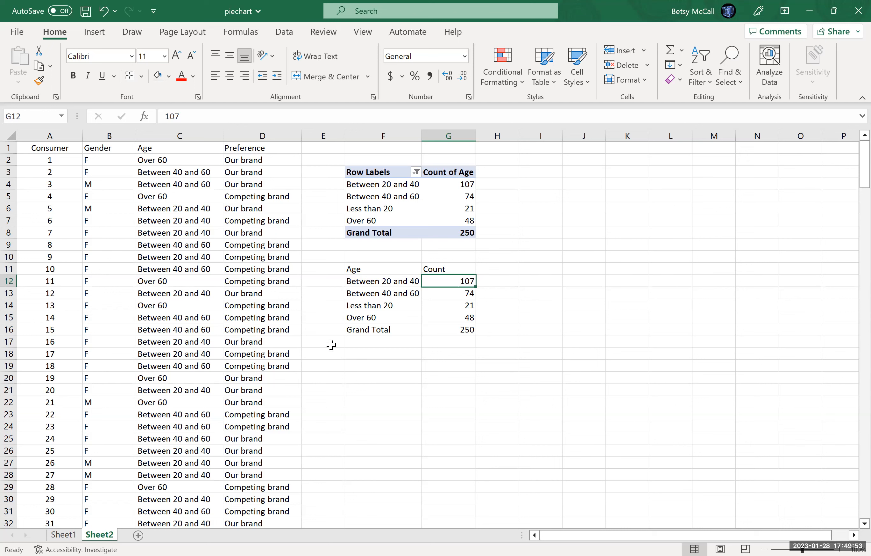
Clear the Grand Total row from the pasted table.
left_click(358, 330)
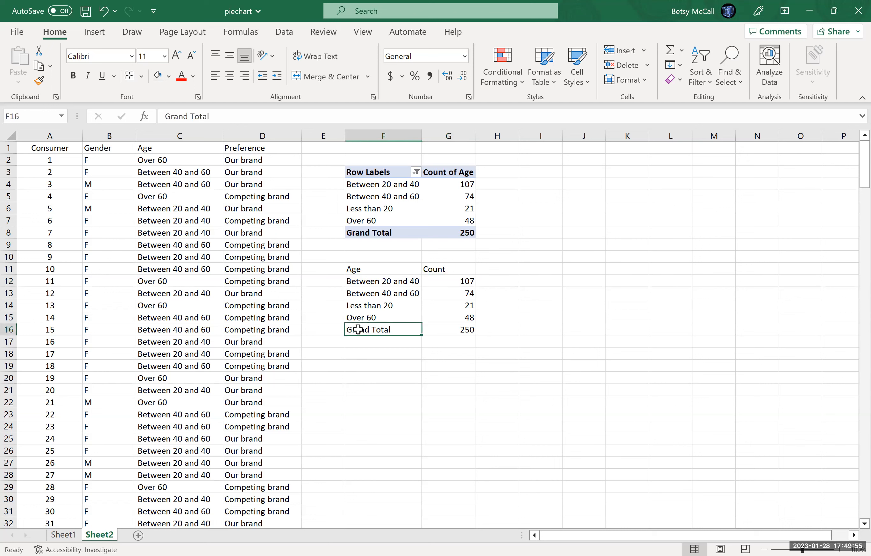
key("BackSpace")
key("Tab")
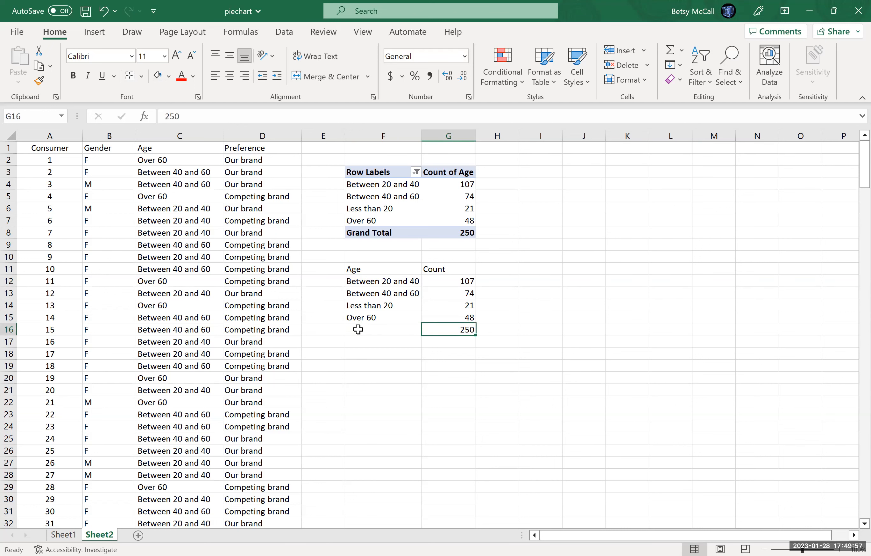
key("BackSpace")
key("Return")
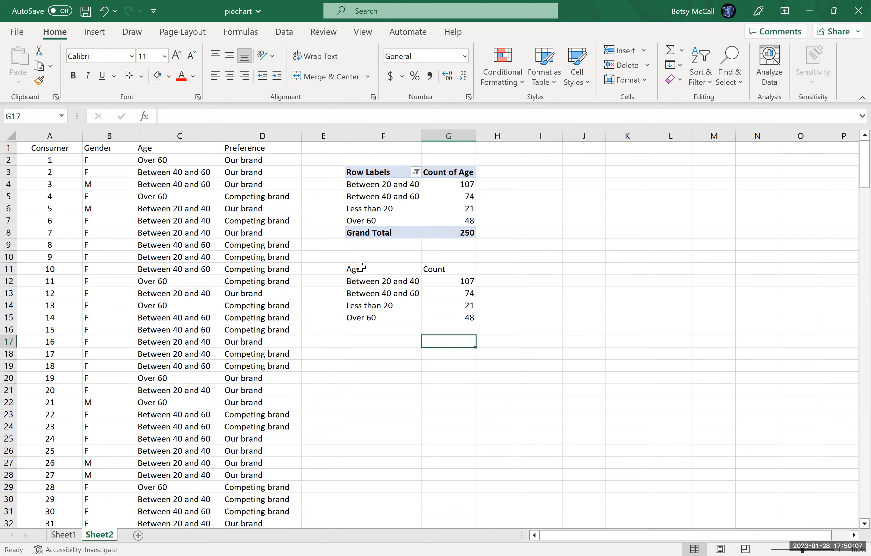
Insert a 2-D pie chart from the Age and Count range and move it beside the pivot table.
left_click_drag(360, 268, 454, 315)
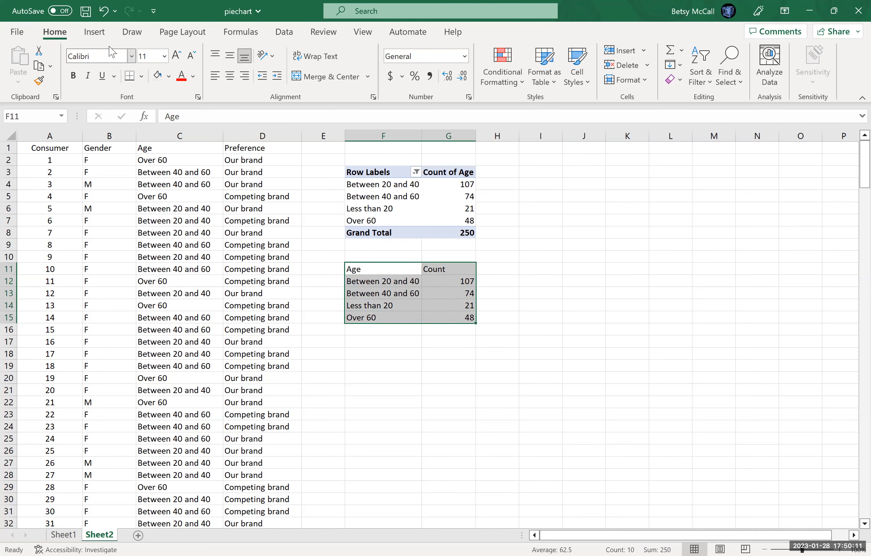
left_click(94, 34)
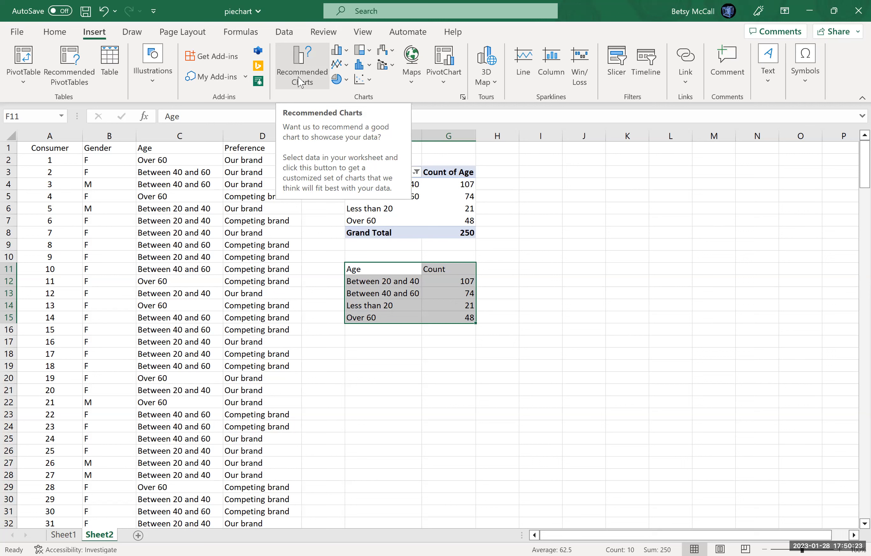
left_click(340, 79)
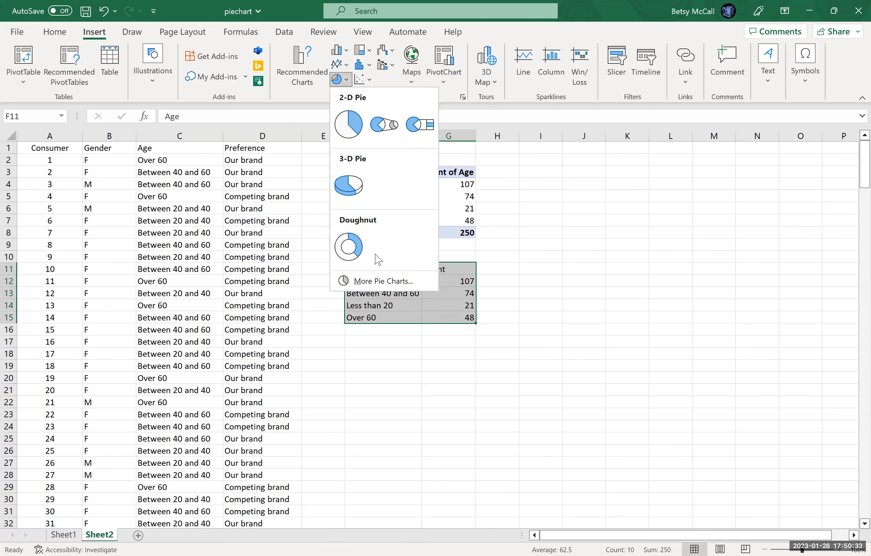
left_click(378, 285)
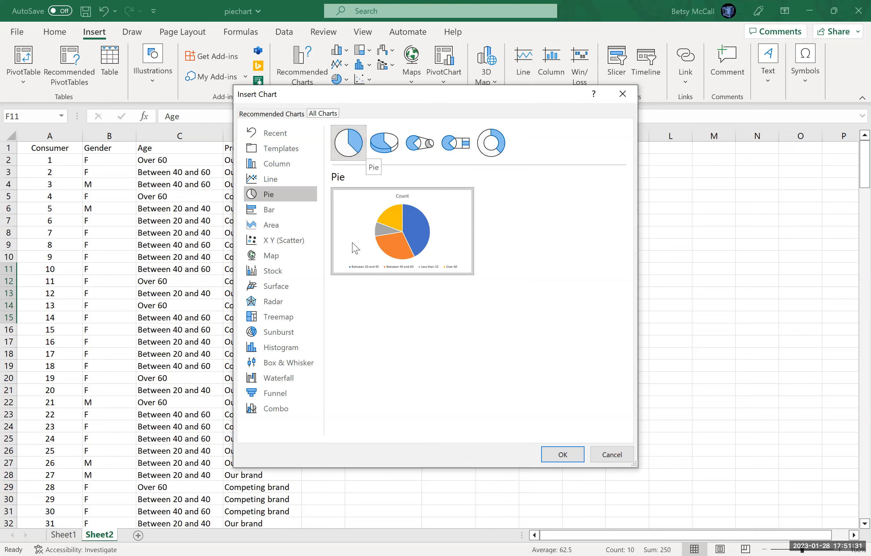
mouse_move(347, 209)
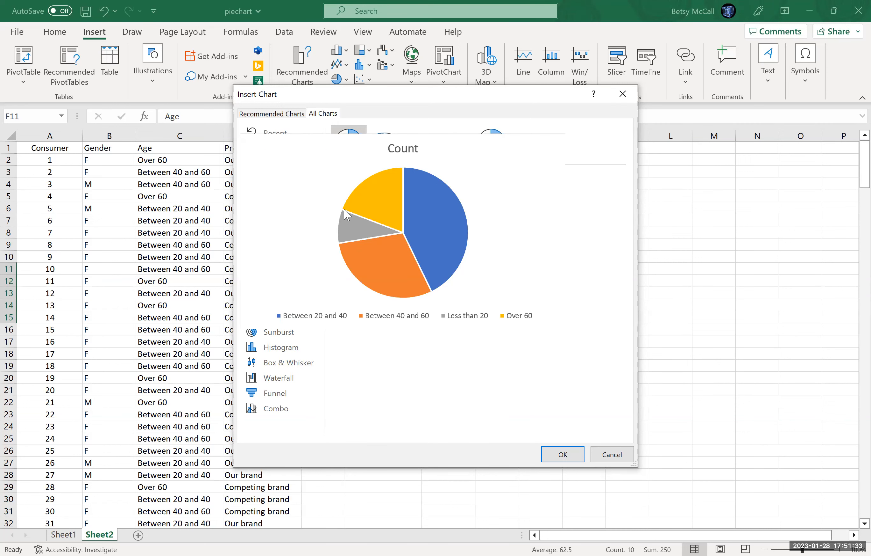
left_click(562, 453)
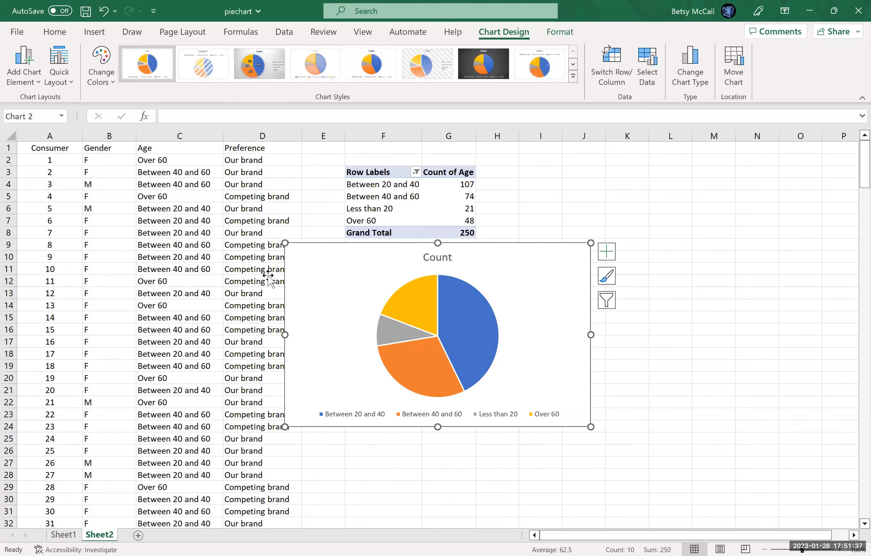
left_click_drag(321, 266, 352, 269)
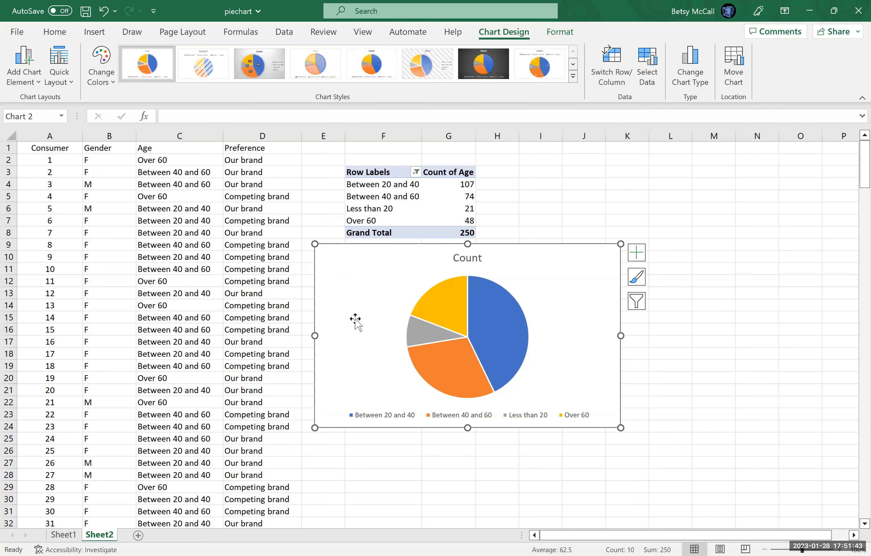
Retitle the pie chart Age Categories.
left_click(480, 258)
left_click(481, 258)
key("BackSpace")
key("BackSpace")
key("BackSpace")
key("BackSpace")
key("BackSpace")
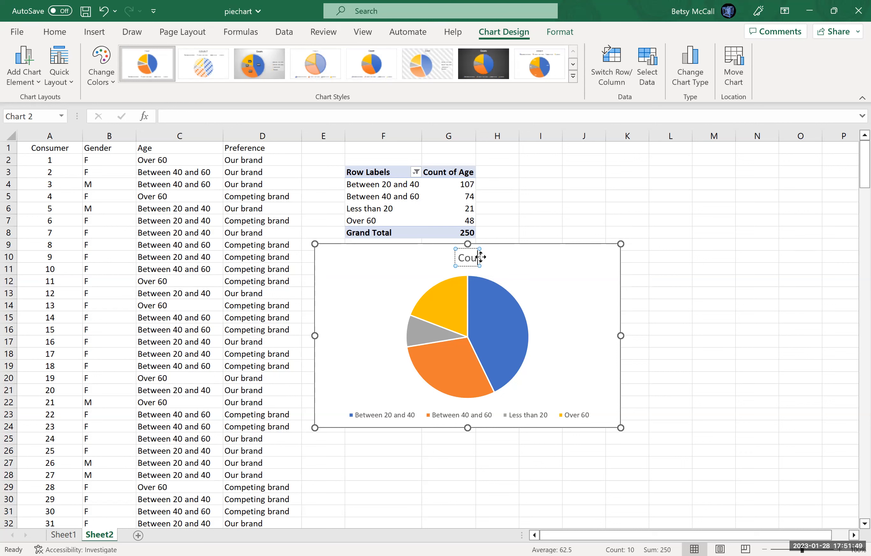
type("Age Ca")
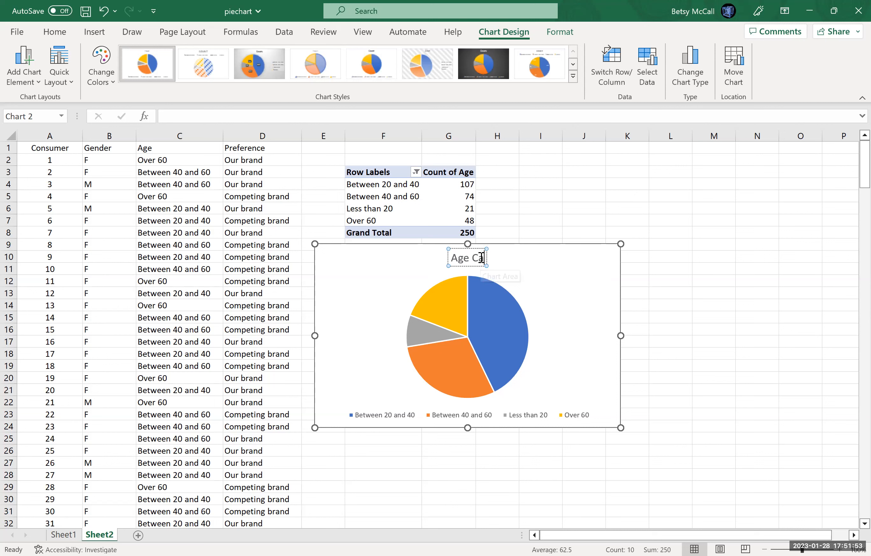
type("tegor")
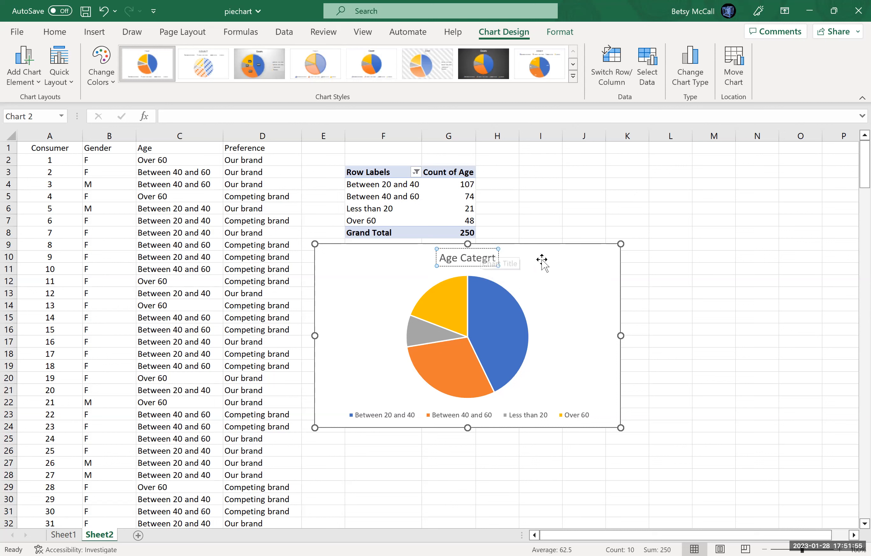
type("ies")
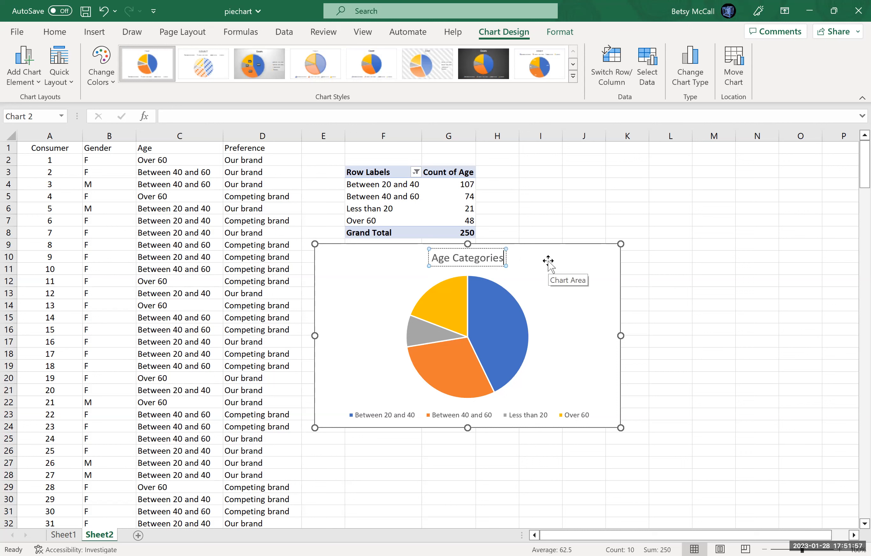
left_click(549, 260)
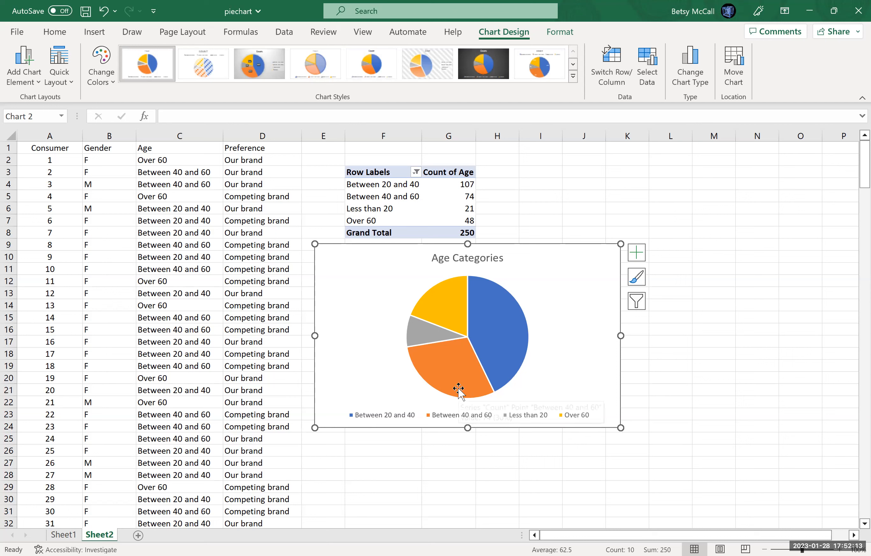
mouse_move(459, 389)
mouse_move(495, 346)
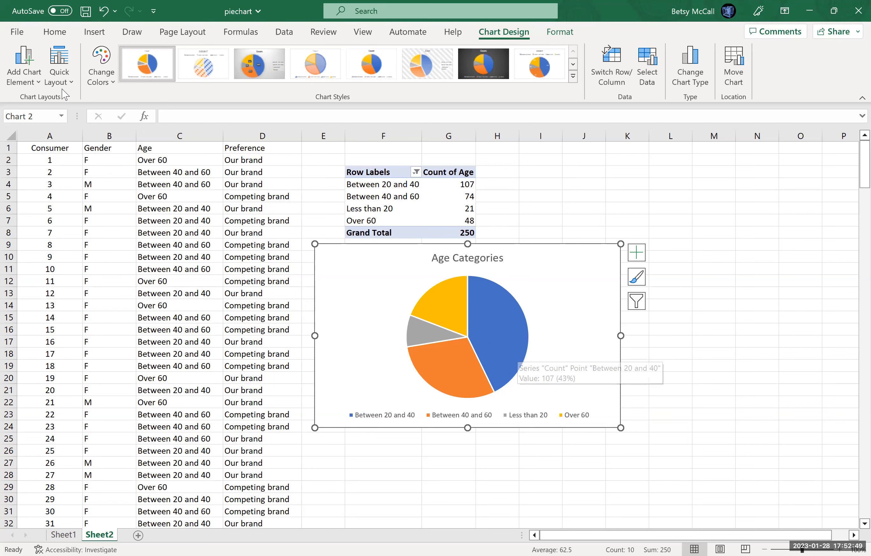
left_click(61, 81)
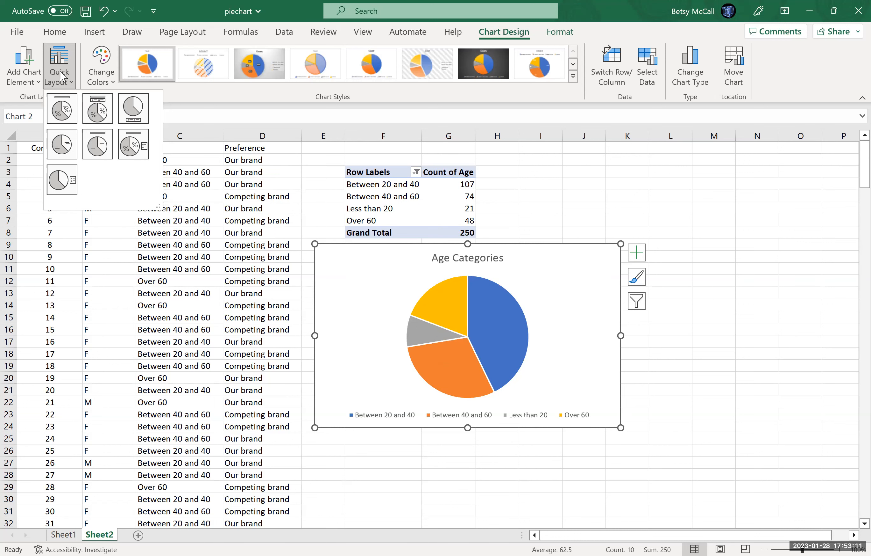
left_click(157, 69)
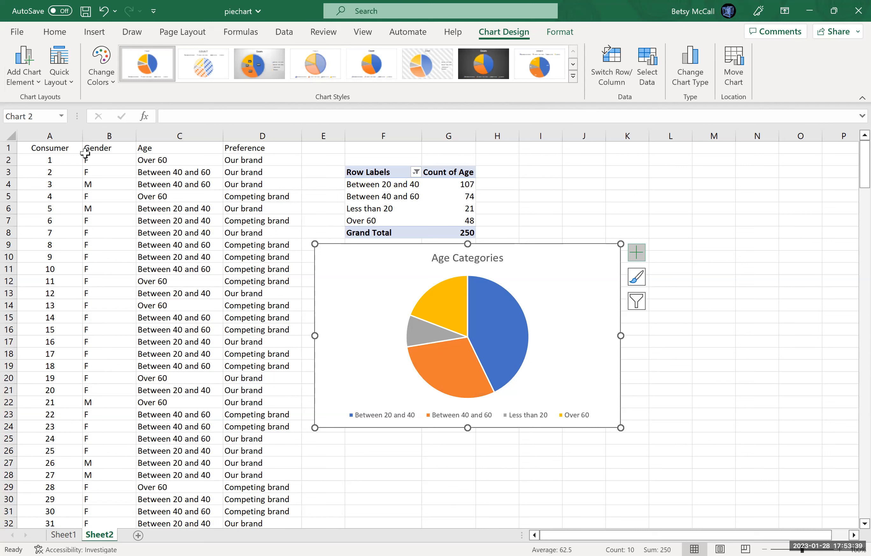
Add data labels to the pie showing percentages instead of values.
left_click(26, 76)
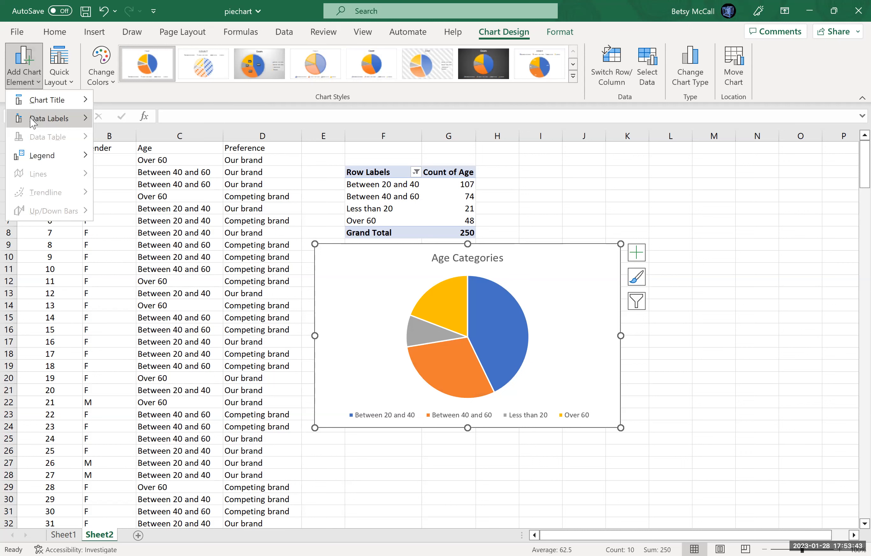
mouse_move(33, 123)
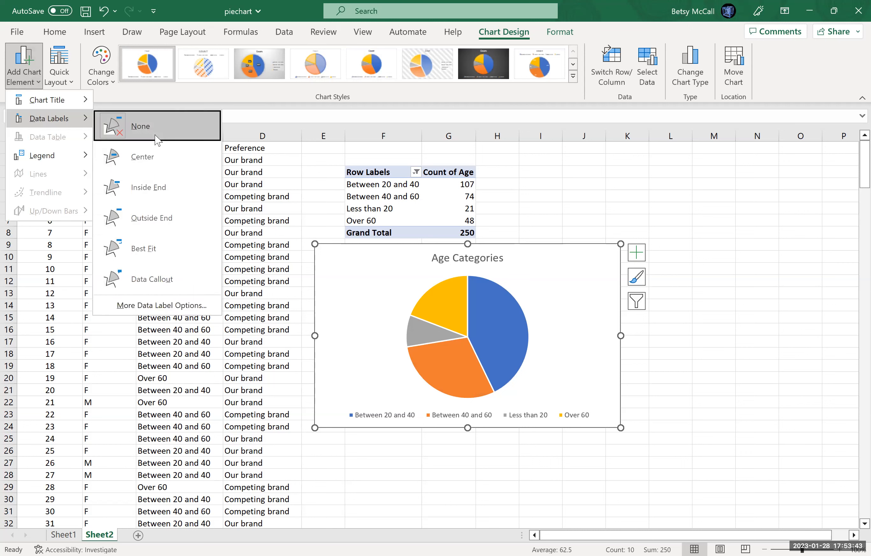
left_click(170, 310)
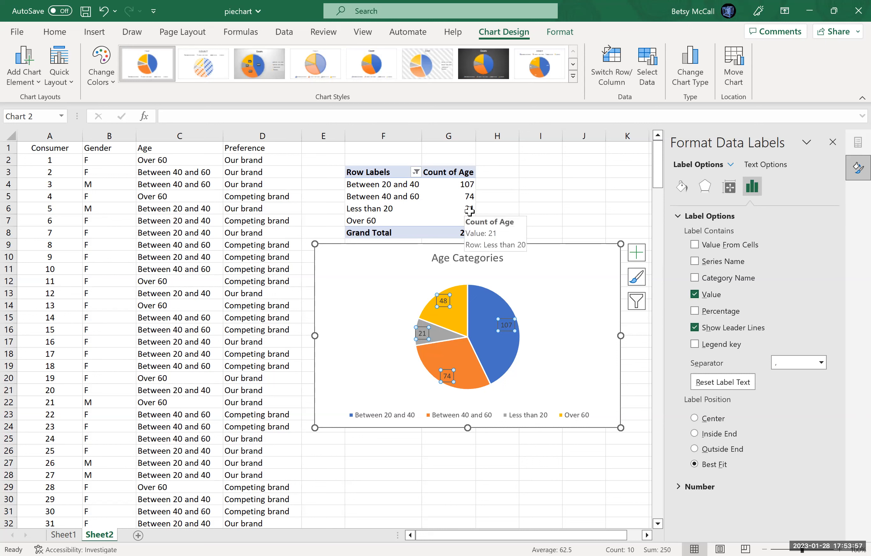
left_click(695, 294)
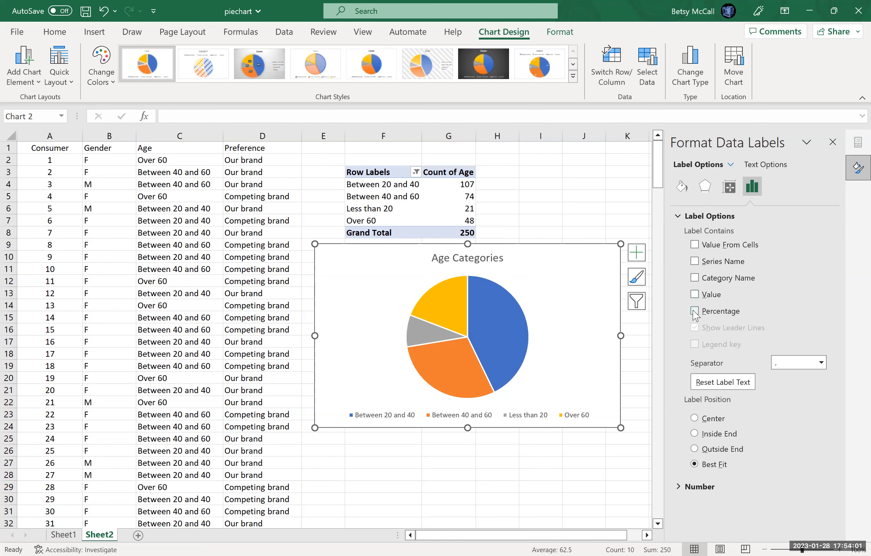
left_click(695, 311)
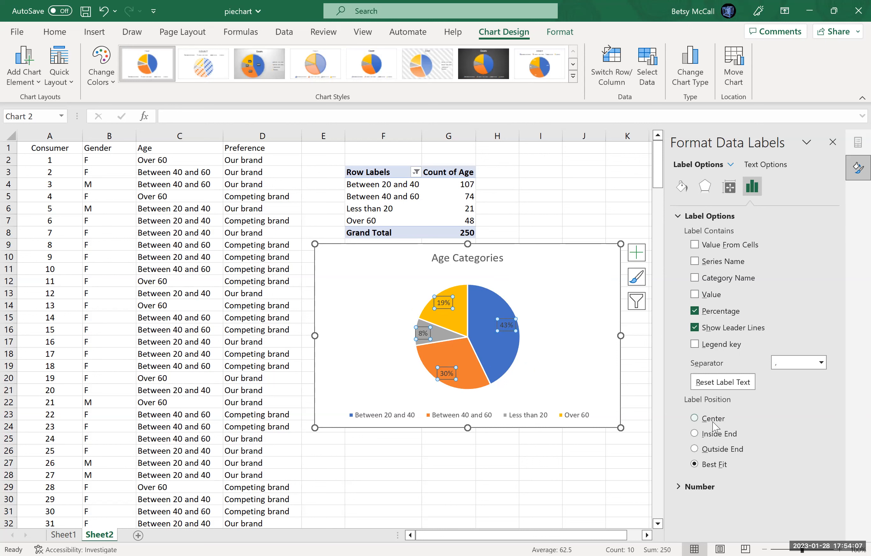
Try the Center, Inside End, Outside End and Best Fit label positions, settling on Best Fit.
left_click(696, 418)
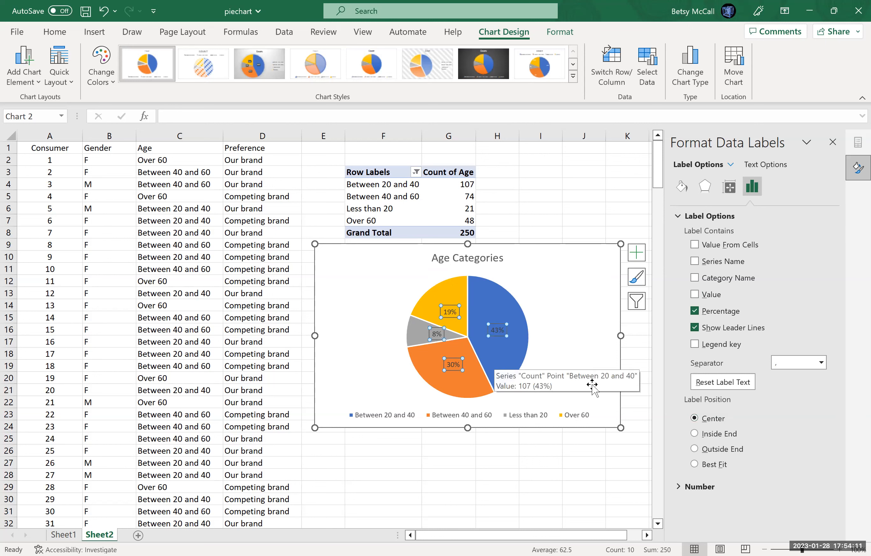
left_click(695, 433)
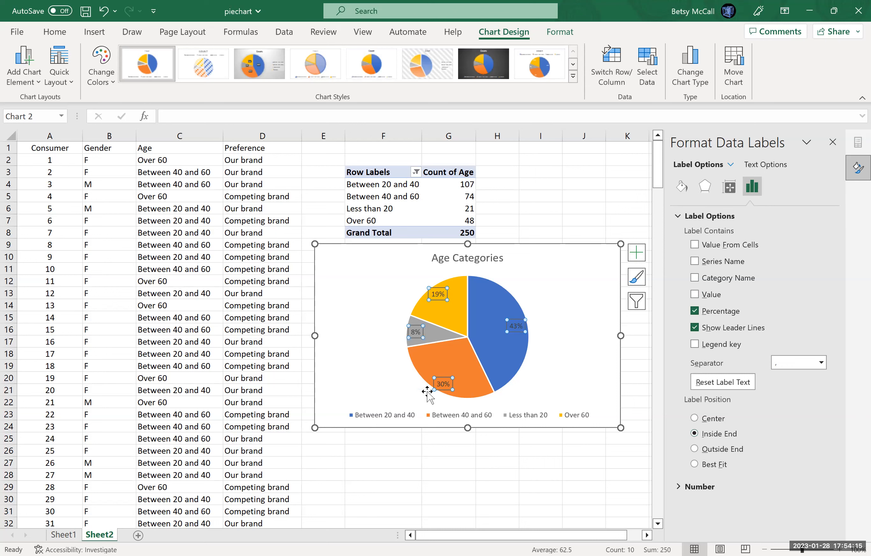
left_click(695, 448)
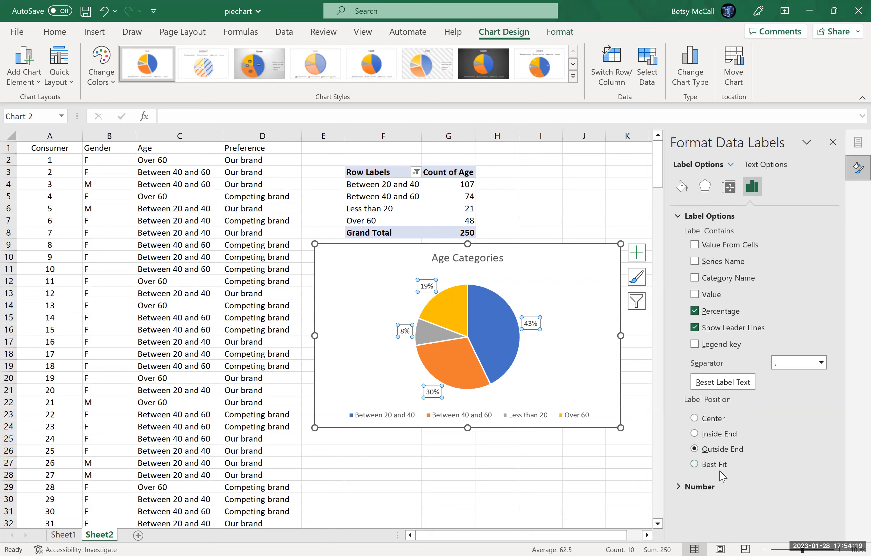
left_click(695, 464)
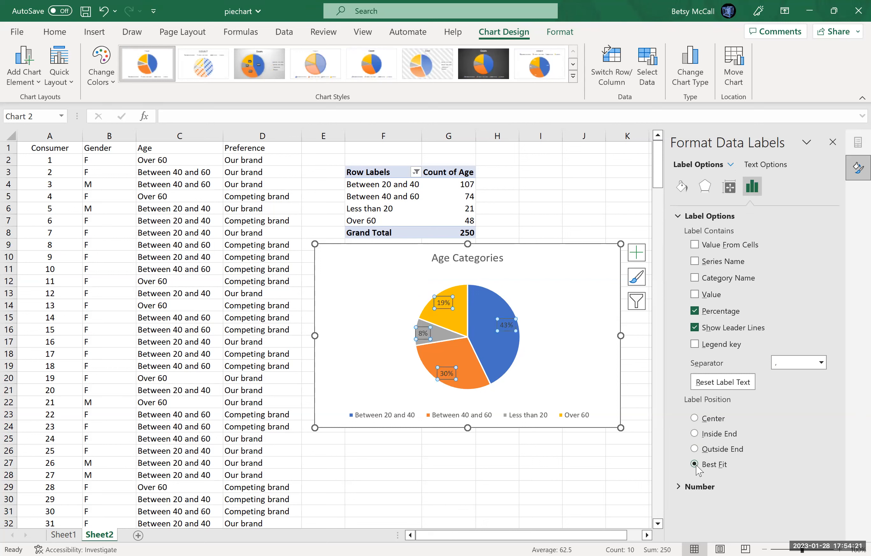
Set the data label position to Outside End and close the Format Data Labels pane.
left_click(695, 448)
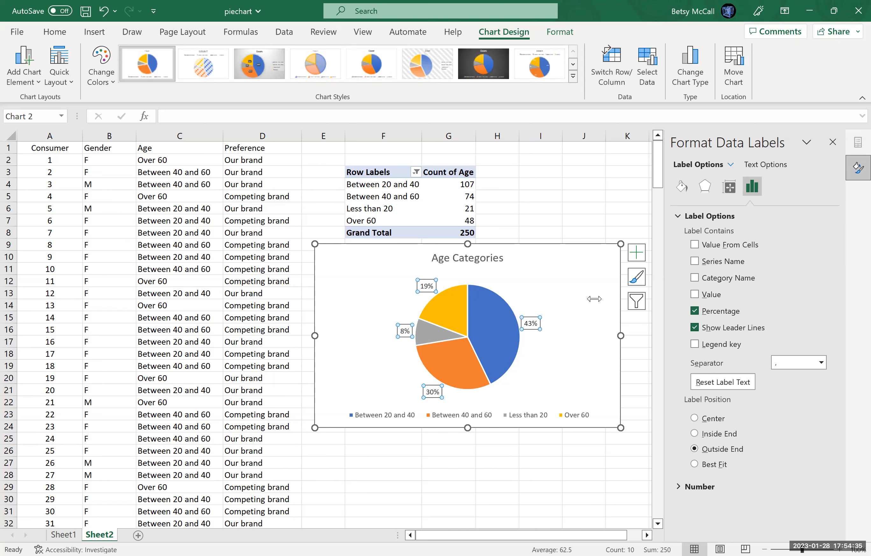
left_click(833, 142)
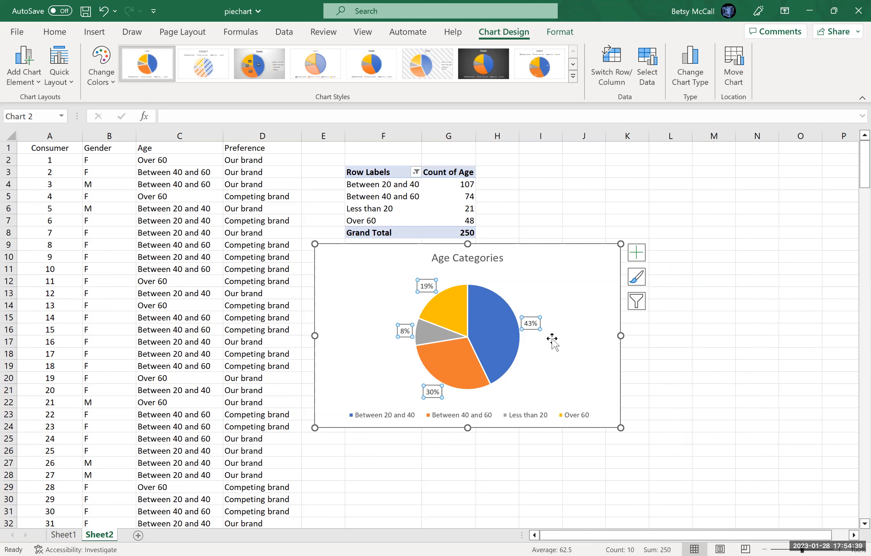
left_click(563, 372)
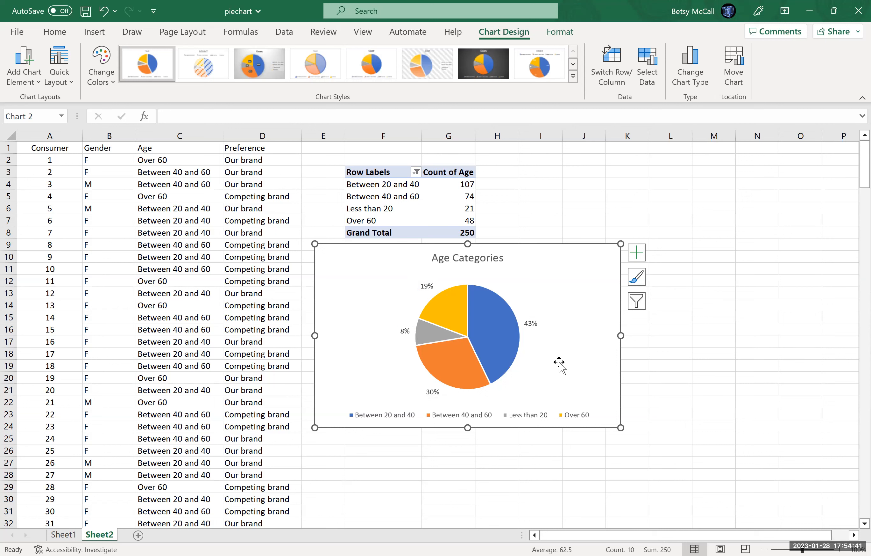
Try moving the 30% data label to the left of the orange slice.
left_click(433, 393)
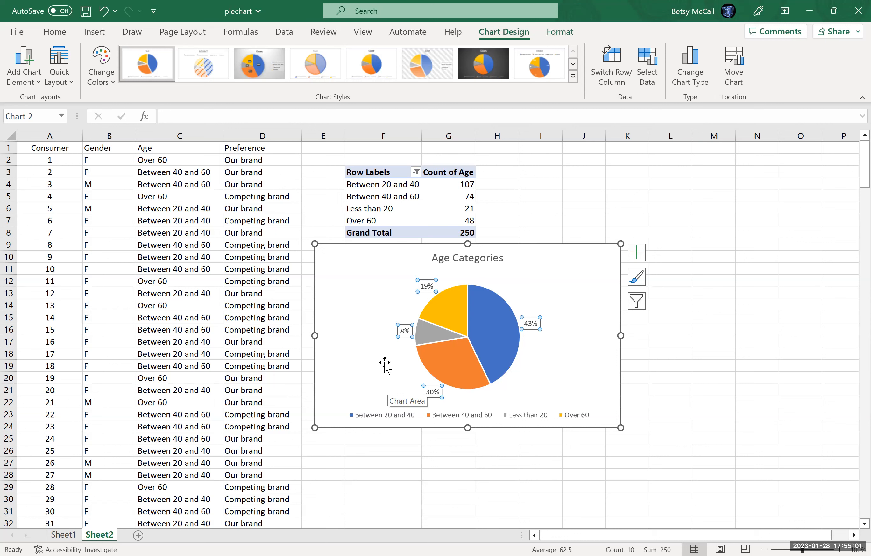
left_click(424, 392)
left_click_drag(424, 392, 397, 381)
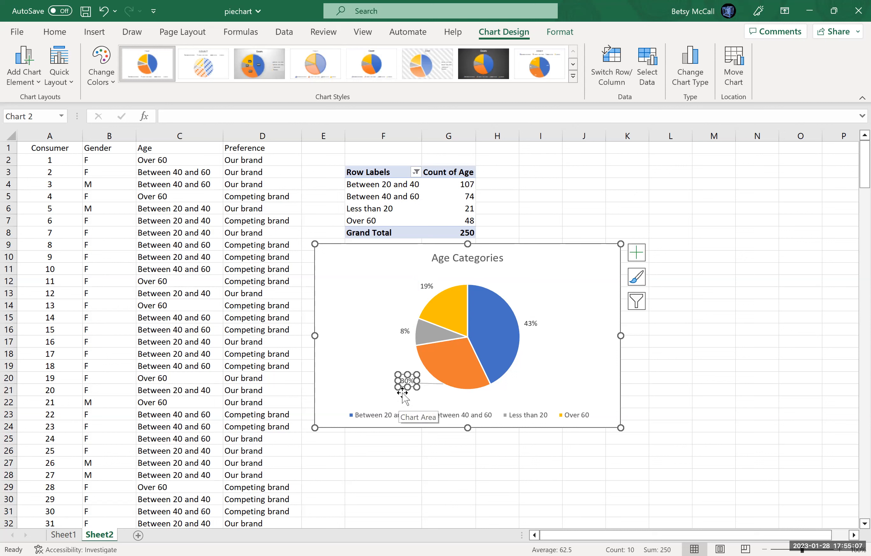
left_click(413, 402)
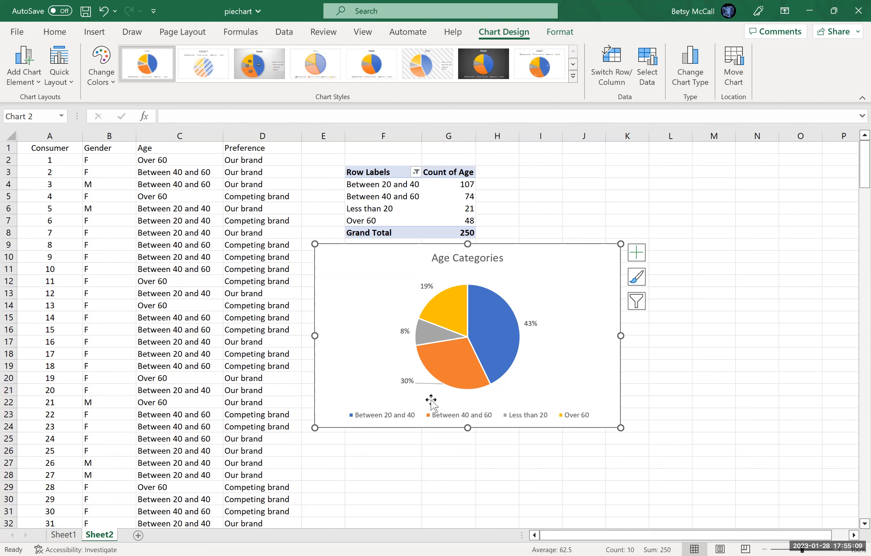
Move the 30% label back below the pie and undo the label moves.
left_click(416, 381)
left_click_drag(416, 381, 441, 392)
left_click(509, 398)
left_click(105, 14)
left_click(105, 15)
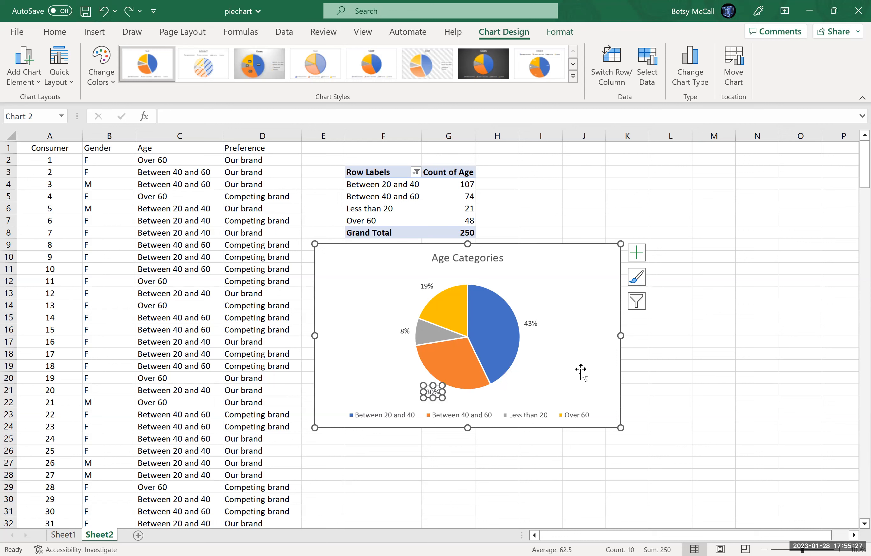